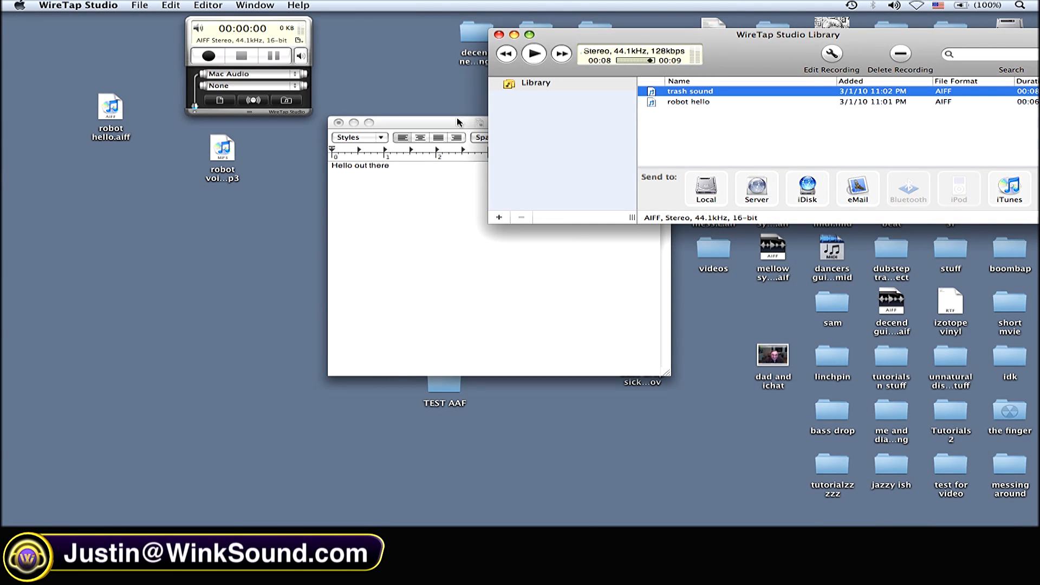
# Bring the Hello out there note forward beside the library, highlighting then clearing its text
pyautogui.click(427, 128)
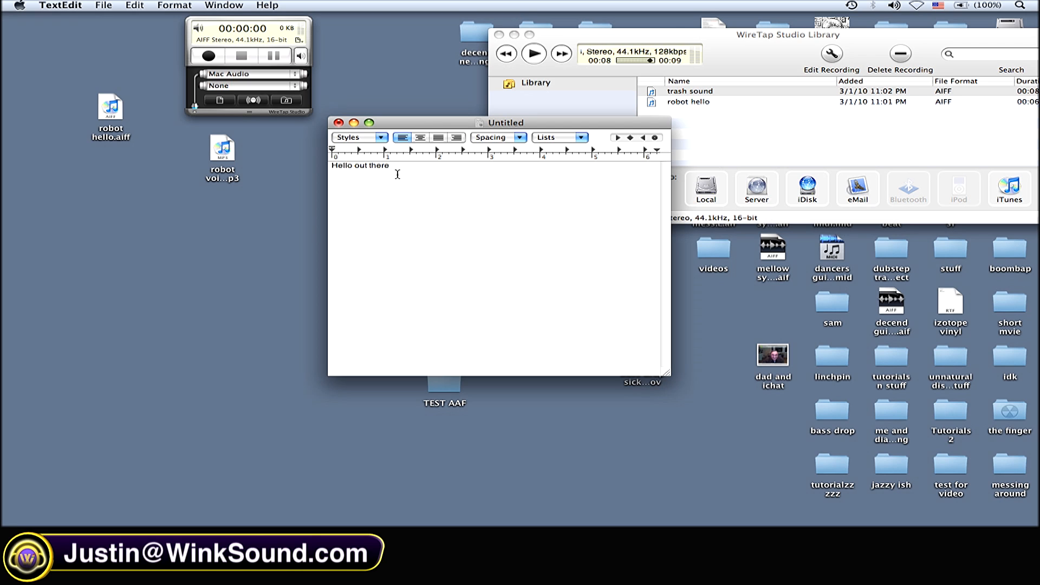
pyautogui.moveTo(403, 168); pyautogui.dragTo(332, 168)
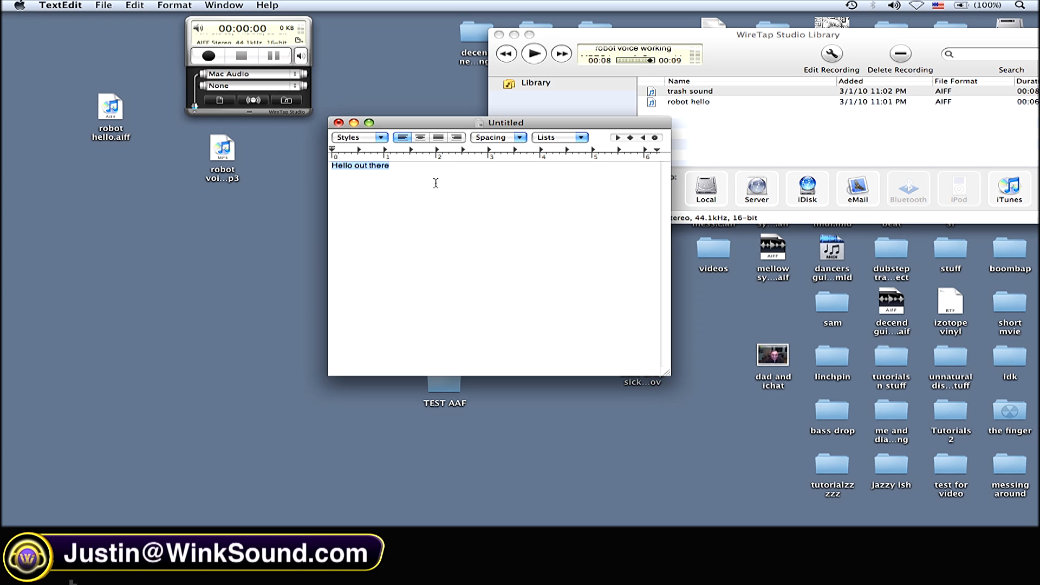
pyautogui.click(411, 171)
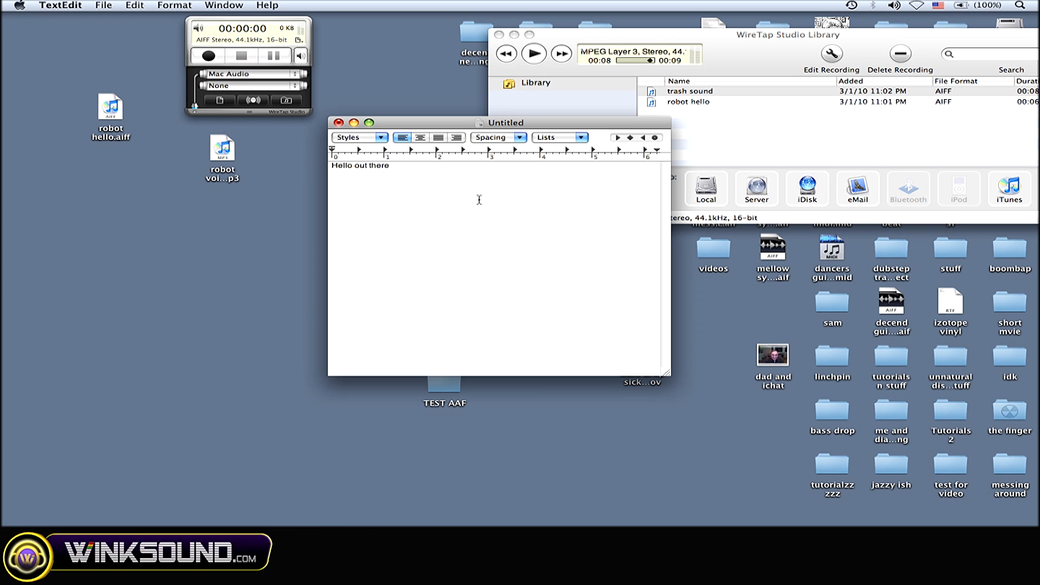
pyautogui.moveTo(464, 125); pyautogui.dragTo(462, 127)
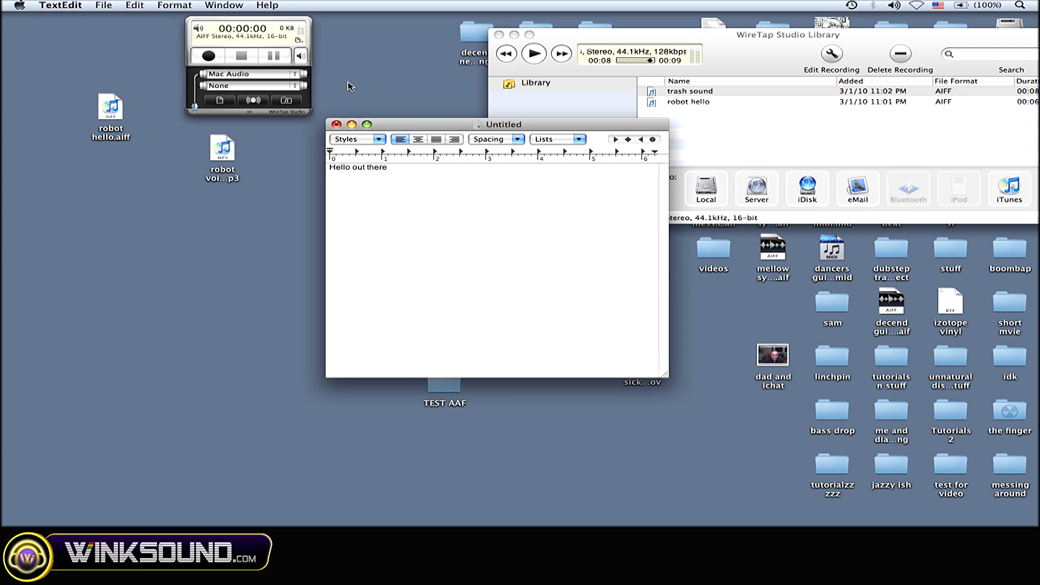
pyautogui.click(649, 40)
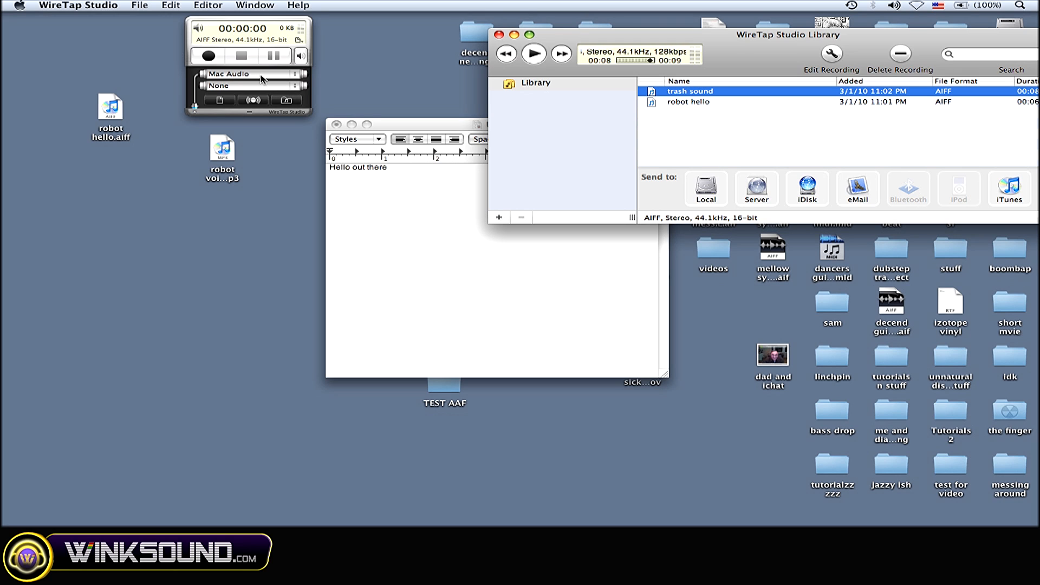
pyautogui.moveTo(427, 124); pyautogui.dragTo(418, 119)
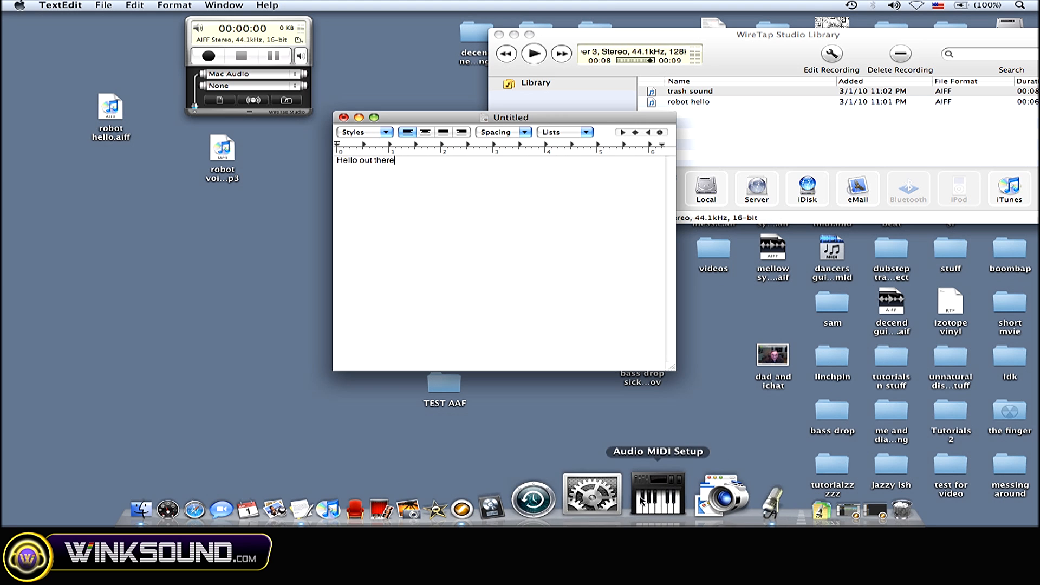
pyautogui.click(610, 492)
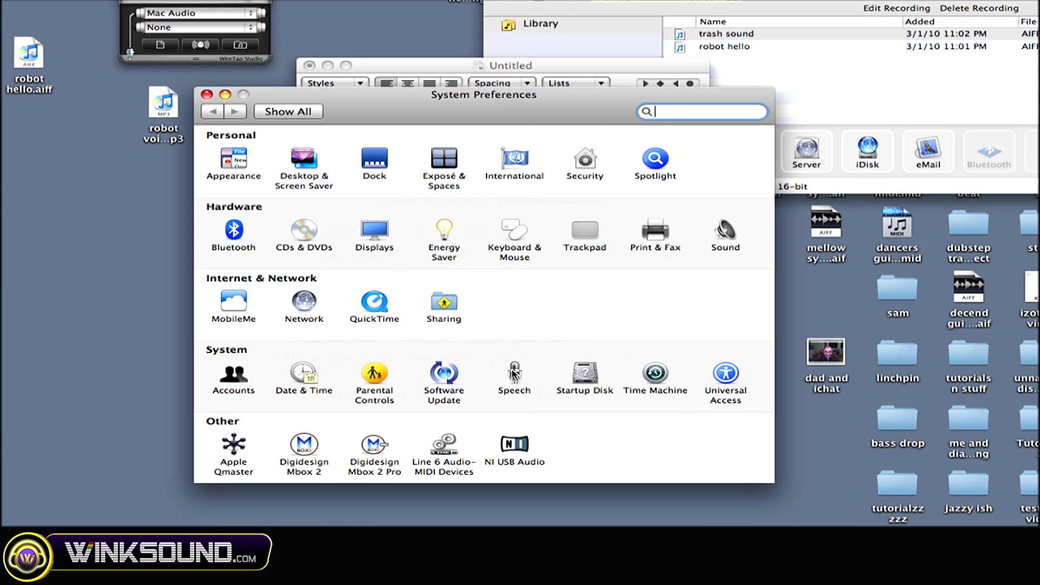
# Choose Trinoids from the expanded voice list as the system voice and audition it
pyautogui.click(514, 374)
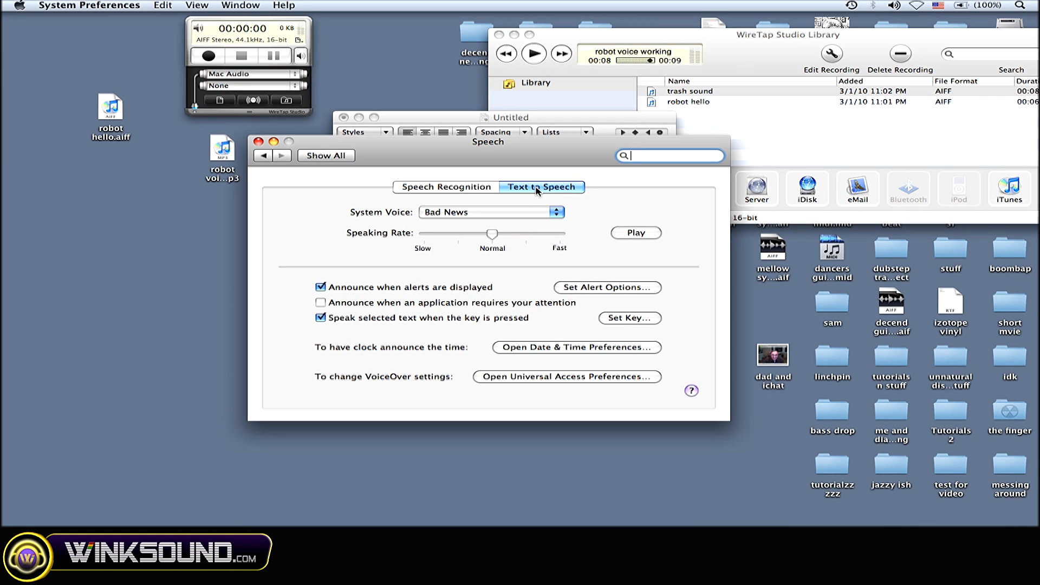
pyautogui.click(502, 212)
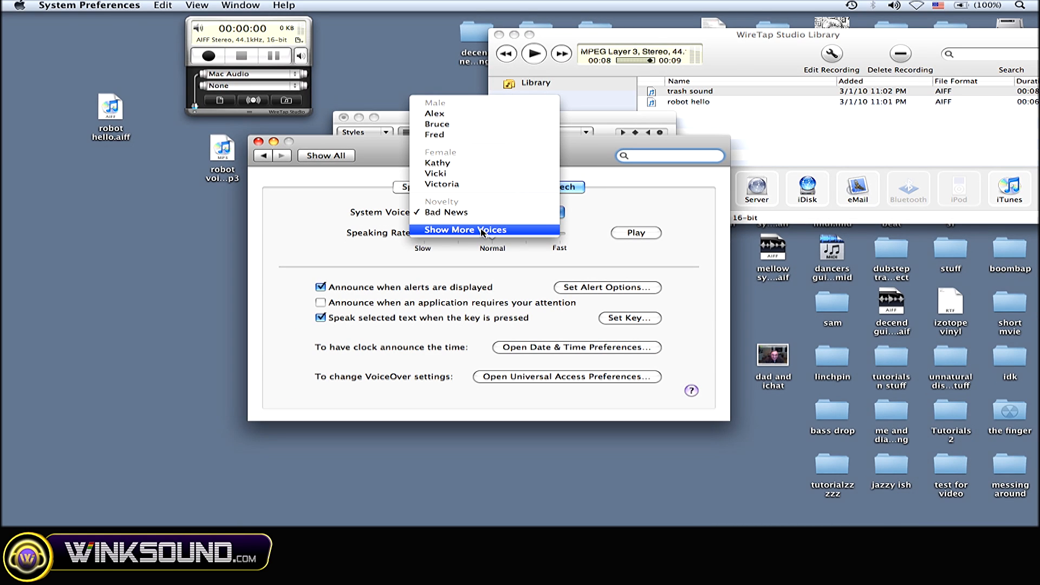
pyautogui.click(455, 231)
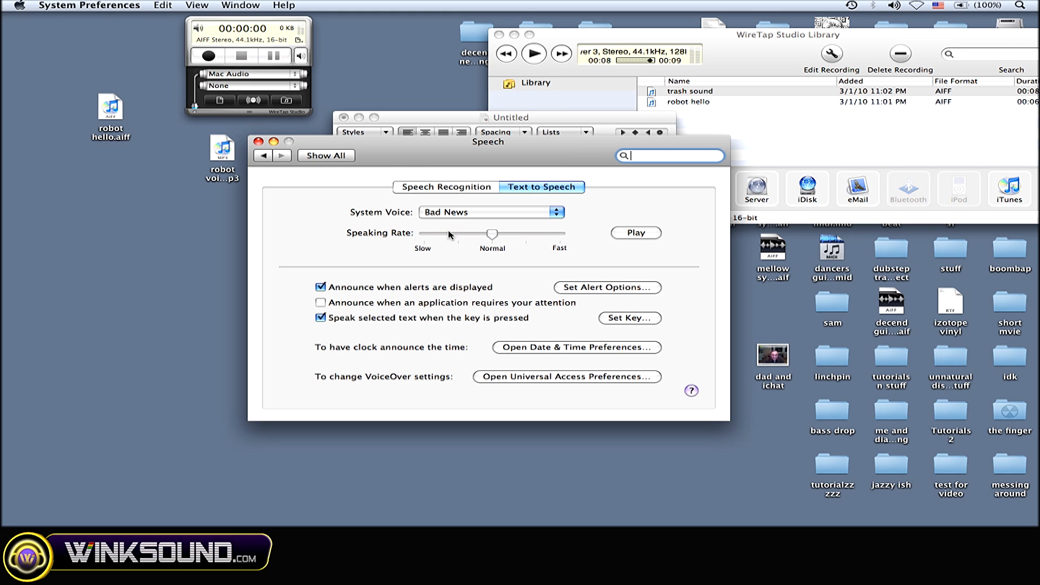
pyautogui.click(556, 214)
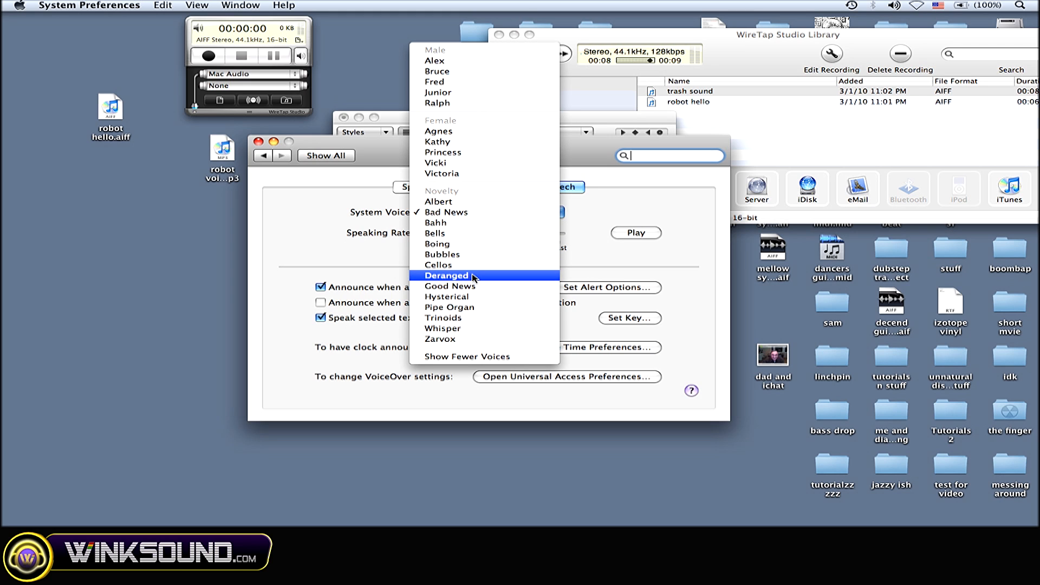
pyautogui.click(480, 320)
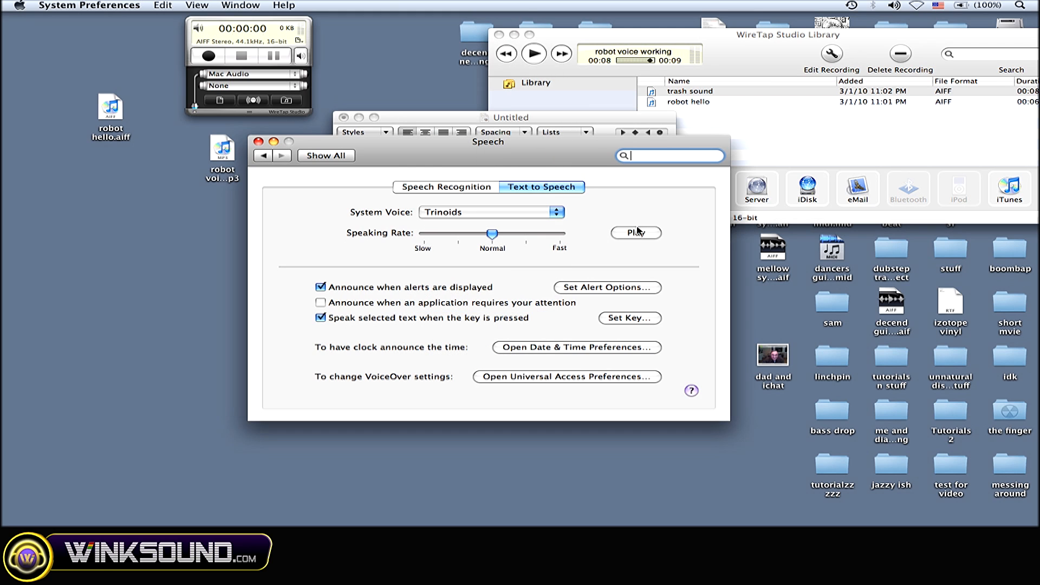
pyautogui.click(636, 233)
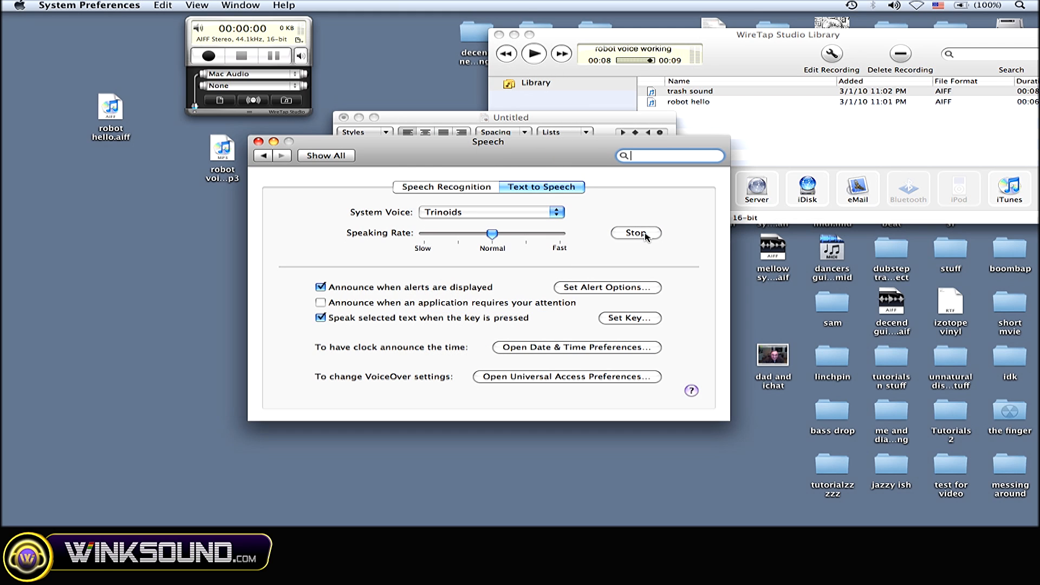
pyautogui.click(646, 235)
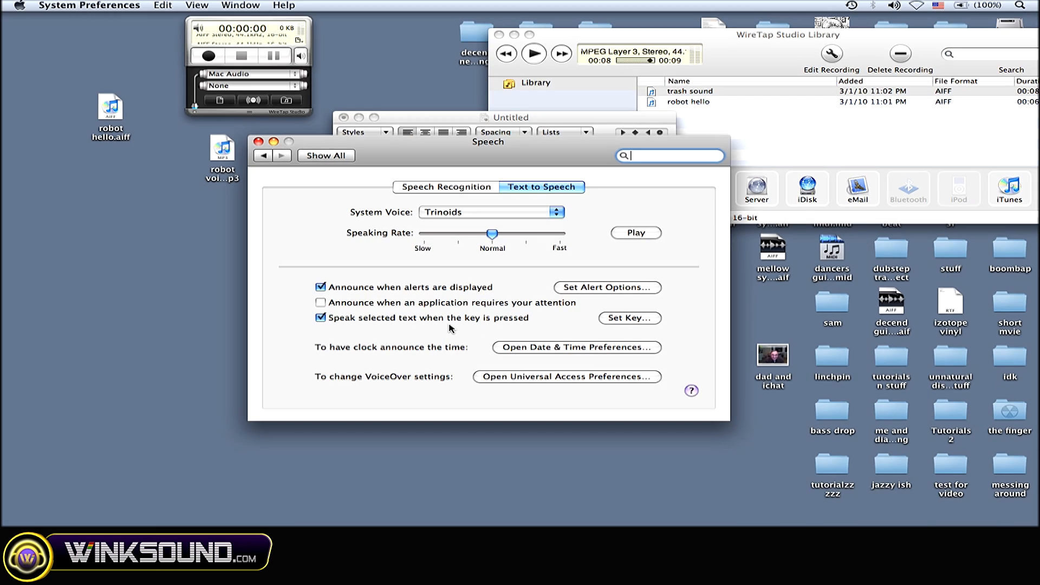
# Assign a key combination that speaks selected text, then put the Speech settings away
pyautogui.click(626, 318)
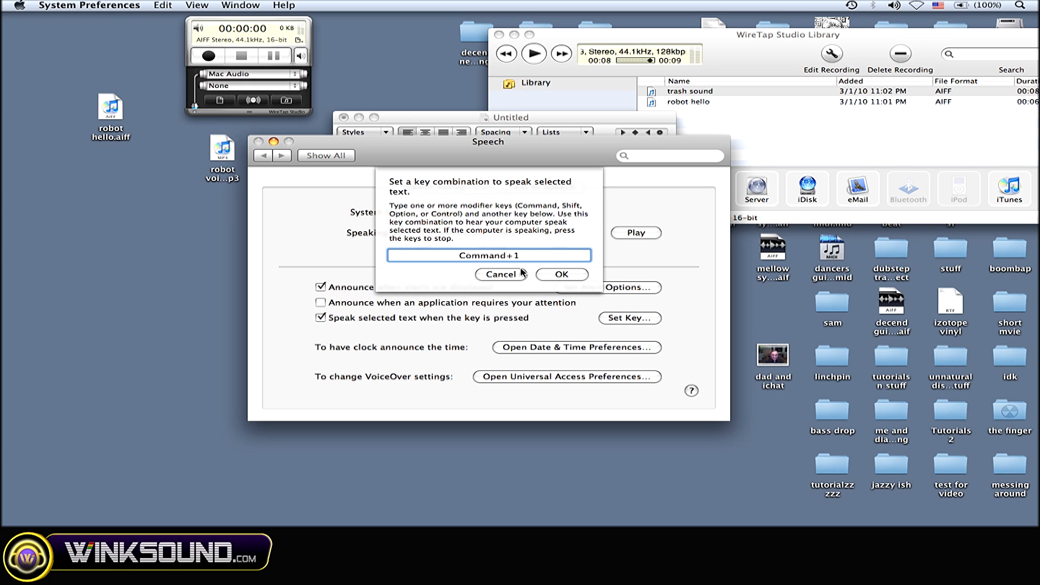
pyautogui.click(562, 275)
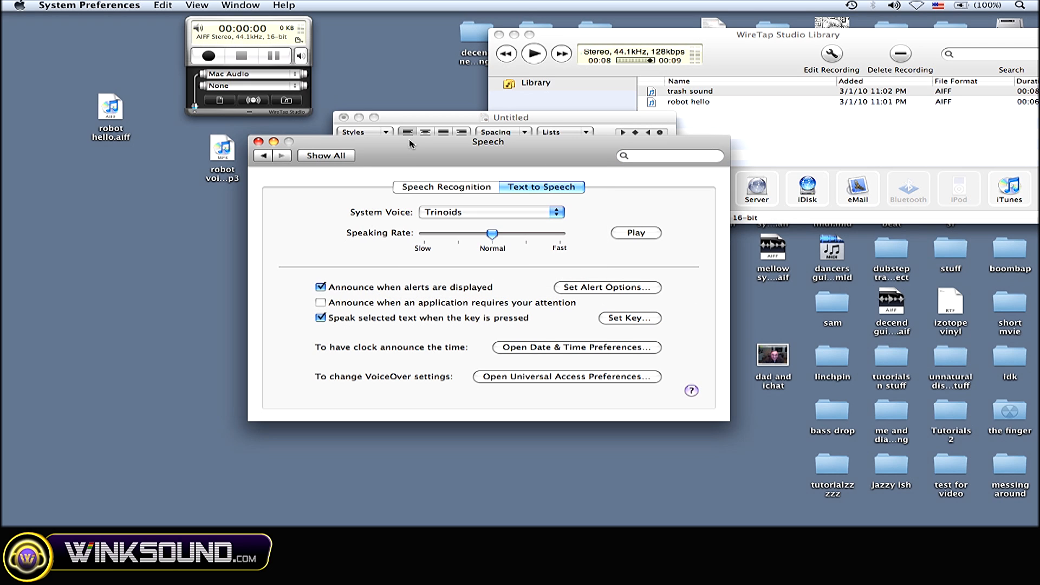
pyautogui.moveTo(406, 145); pyautogui.dragTo(465, 163)
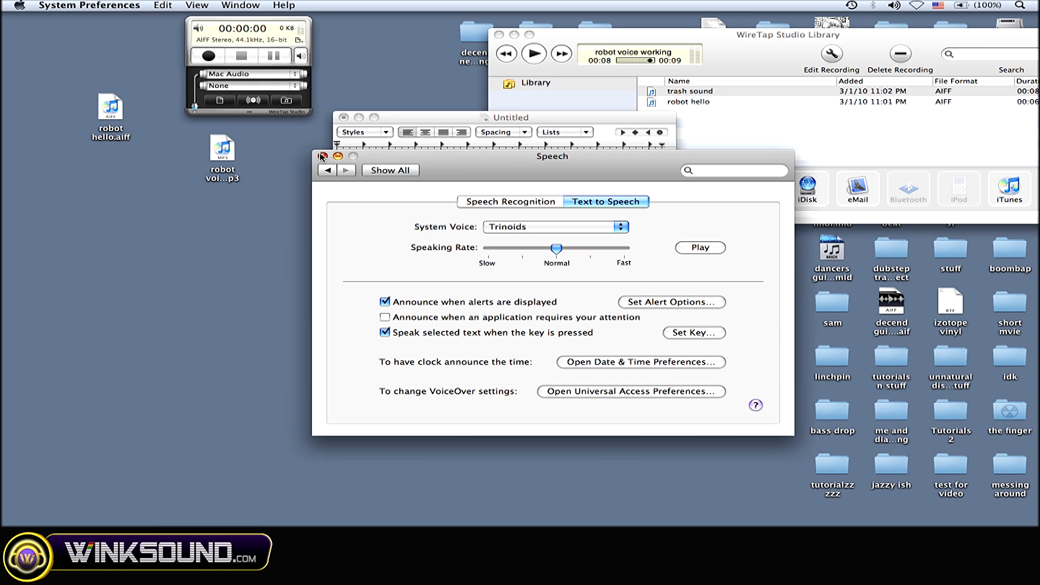
pyautogui.click(322, 157)
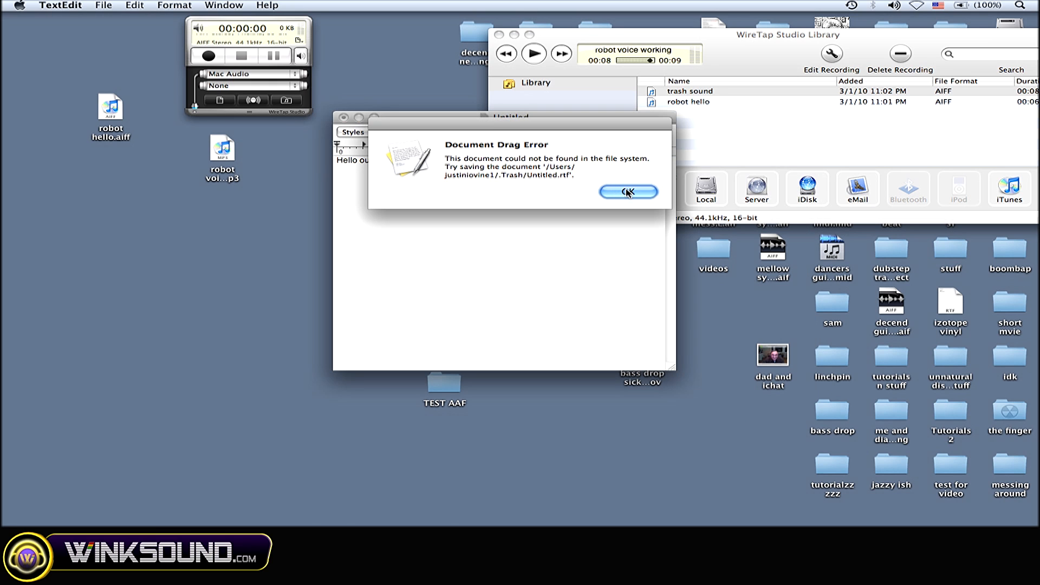
# Clear the TextEdit drag error, tidy the note window, and bring the WireTap library forward
pyautogui.click(629, 193)
pyautogui.moveTo(468, 122); pyautogui.dragTo(507, 127)
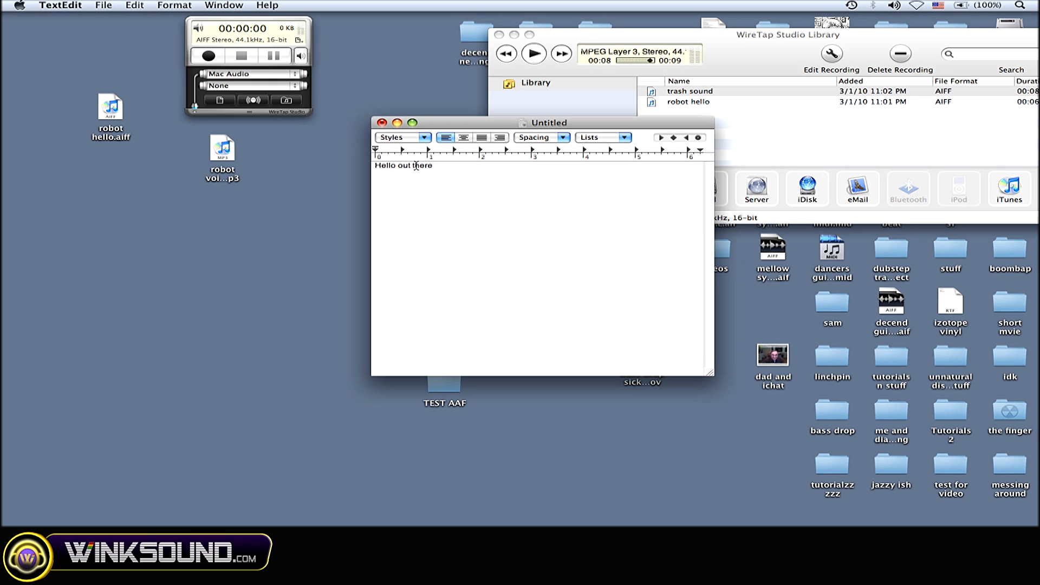
pyautogui.moveTo(434, 166); pyautogui.dragTo(382, 169)
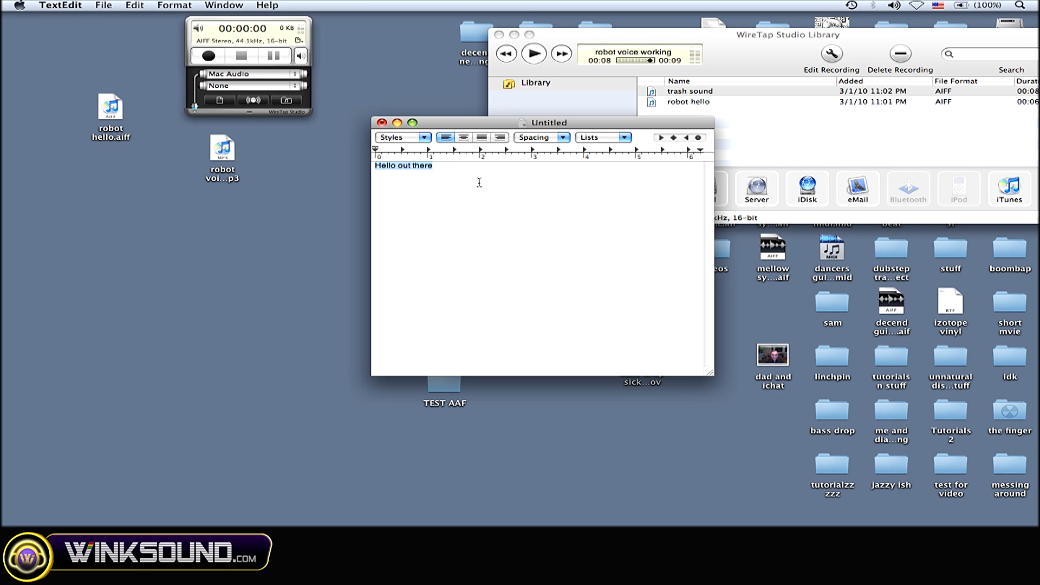
pyautogui.click(460, 173)
pyautogui.moveTo(454, 124); pyautogui.dragTo(452, 117)
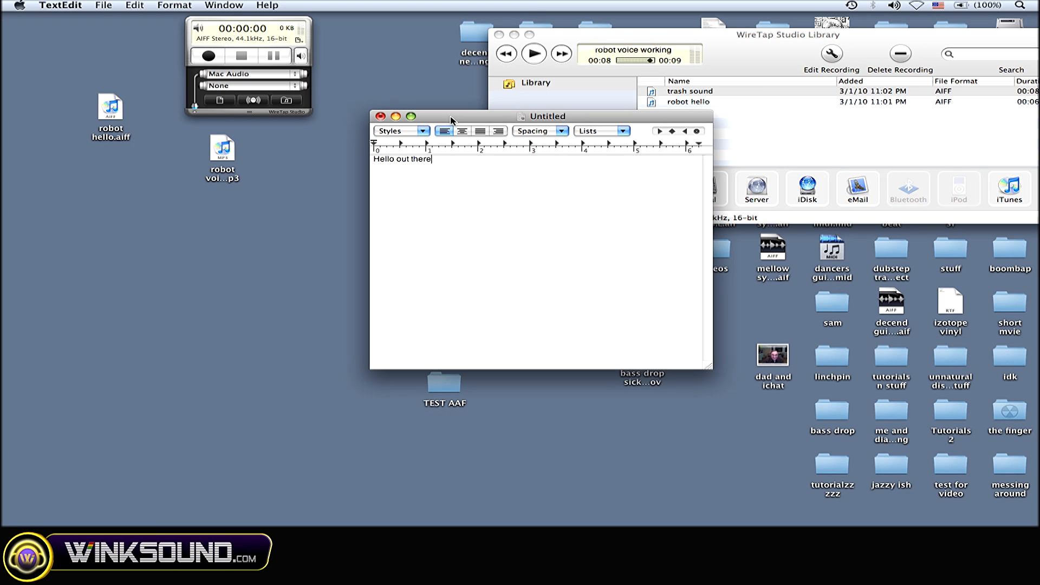
pyautogui.click(754, 45)
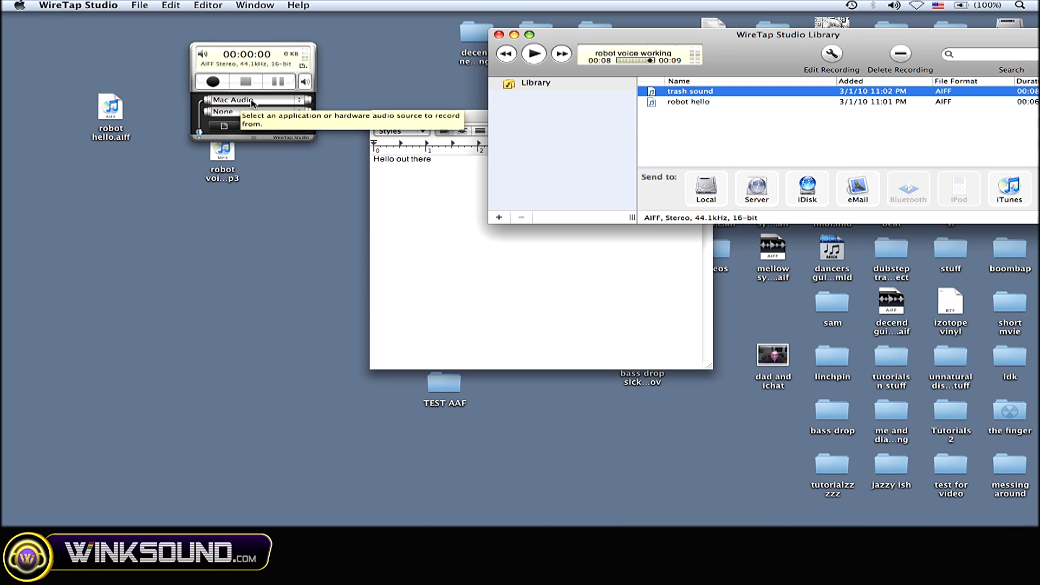
# Record the Mac speaking the selected Hello out there text as Mac Audio_recording
pyautogui.click(454, 118)
pyautogui.moveTo(468, 120); pyautogui.dragTo(433, 96)
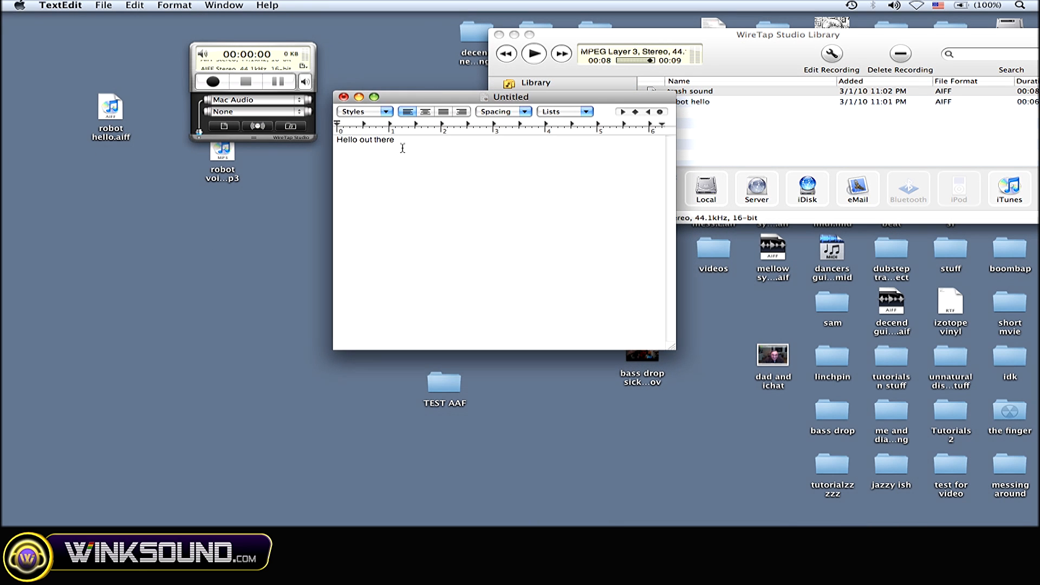
pyautogui.moveTo(403, 140); pyautogui.dragTo(327, 142)
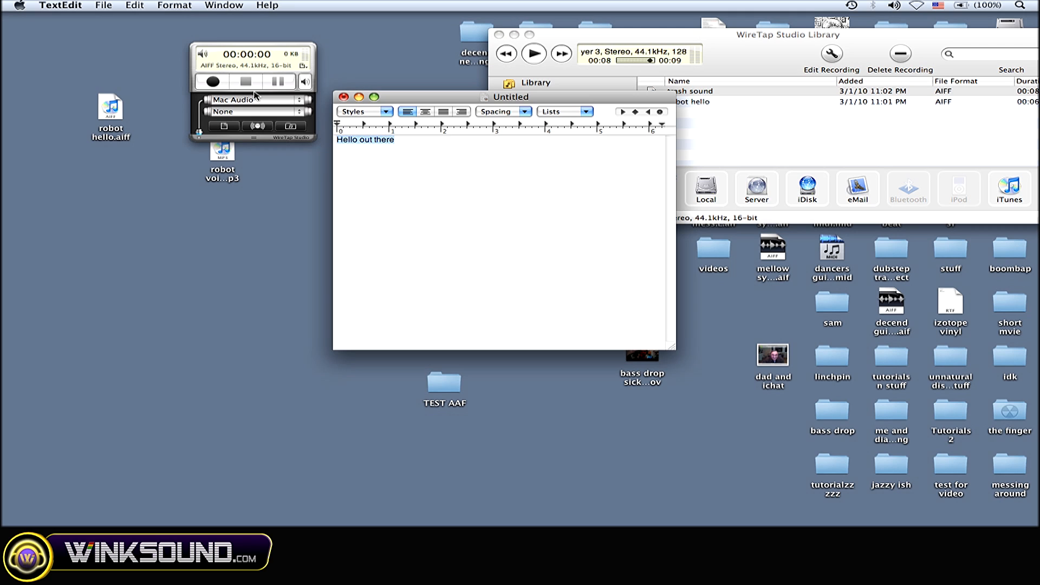
pyautogui.click(213, 81)
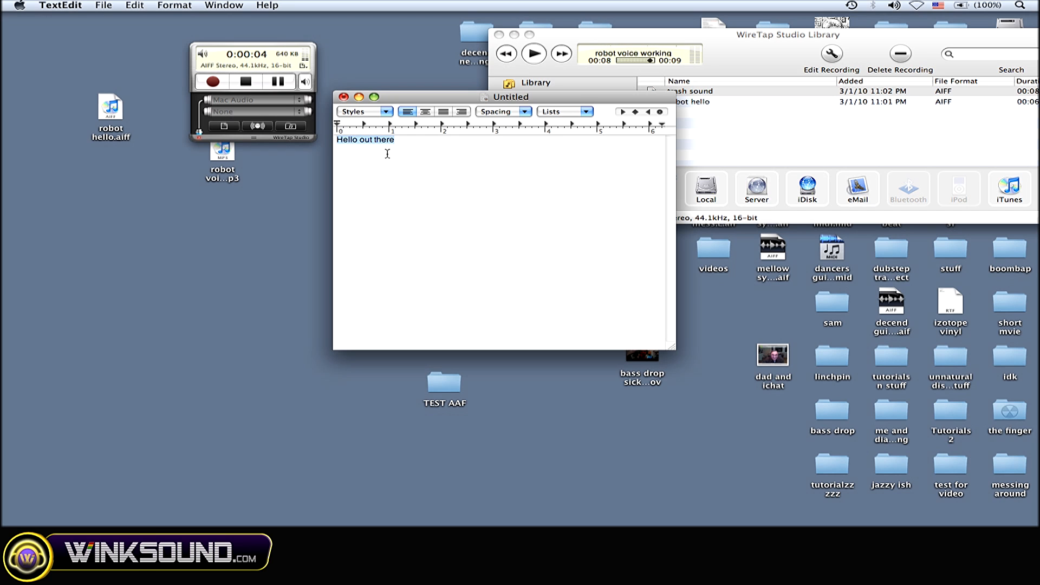
pyautogui.click(246, 82)
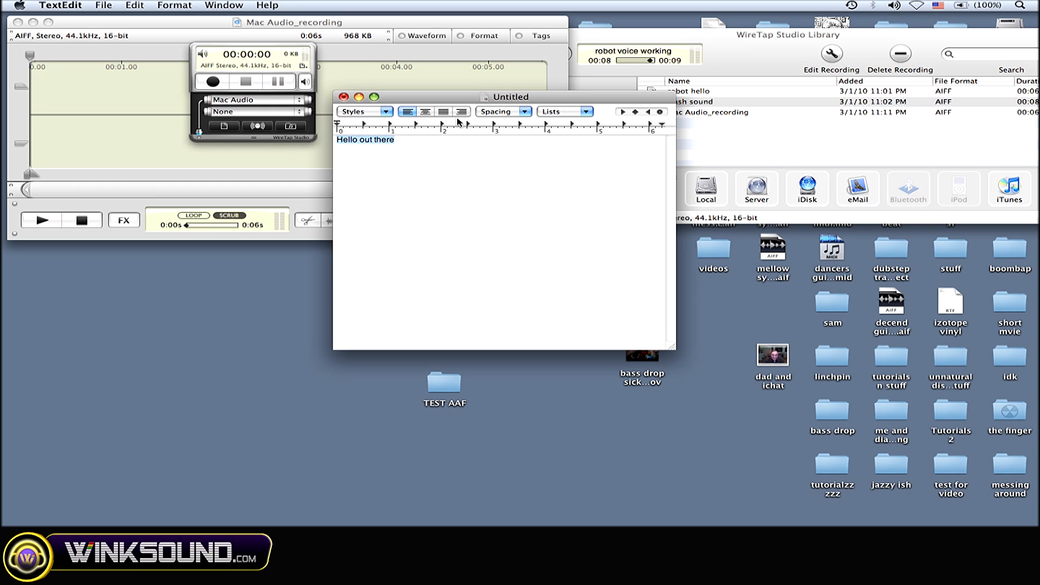
# Play back the new six-second spoken clip in its editor and close the editor
pyautogui.click(301, 22)
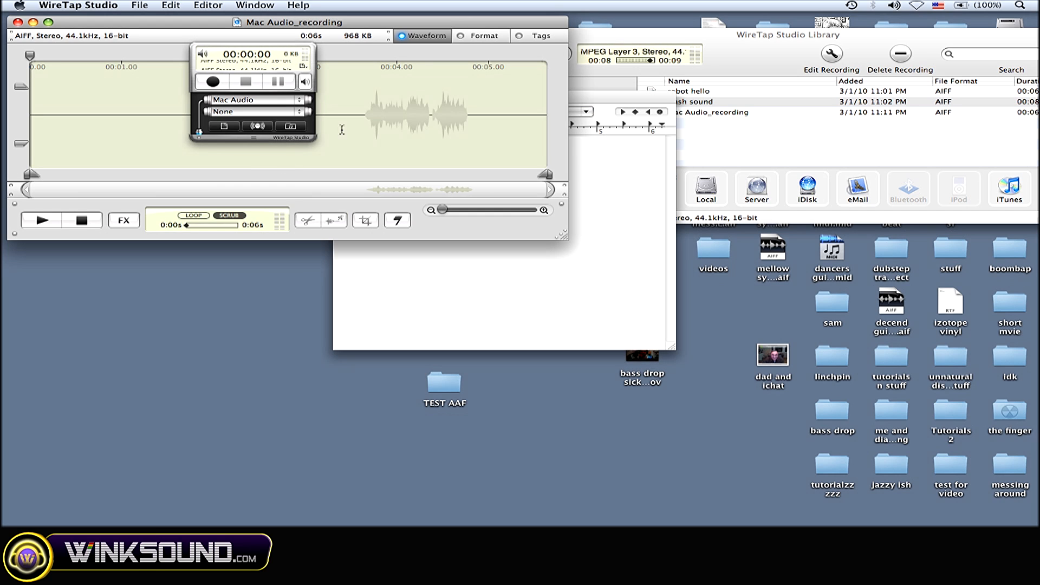
pyautogui.click(332, 111)
pyautogui.click(42, 221)
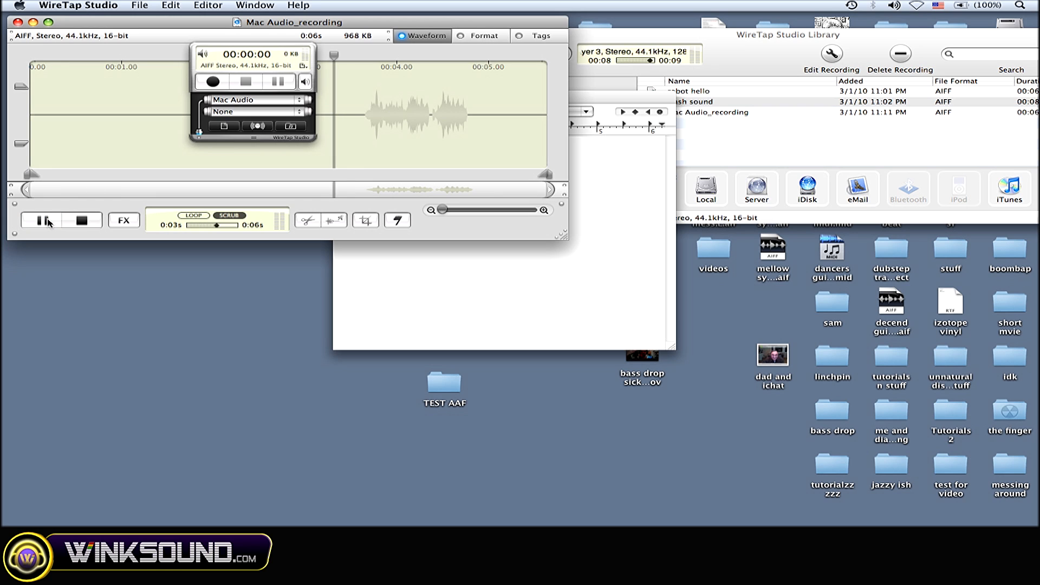
pyautogui.click(82, 221)
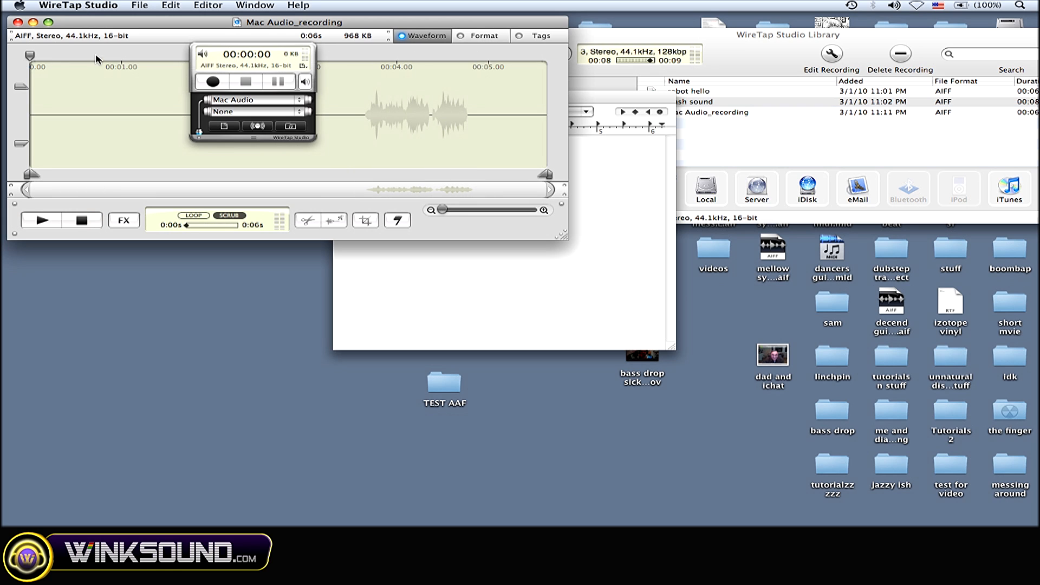
pyautogui.click(16, 22)
# Record the sound of emptying the Trash from the Dock as Mac Audio_recording 1
pyautogui.click(415, 102)
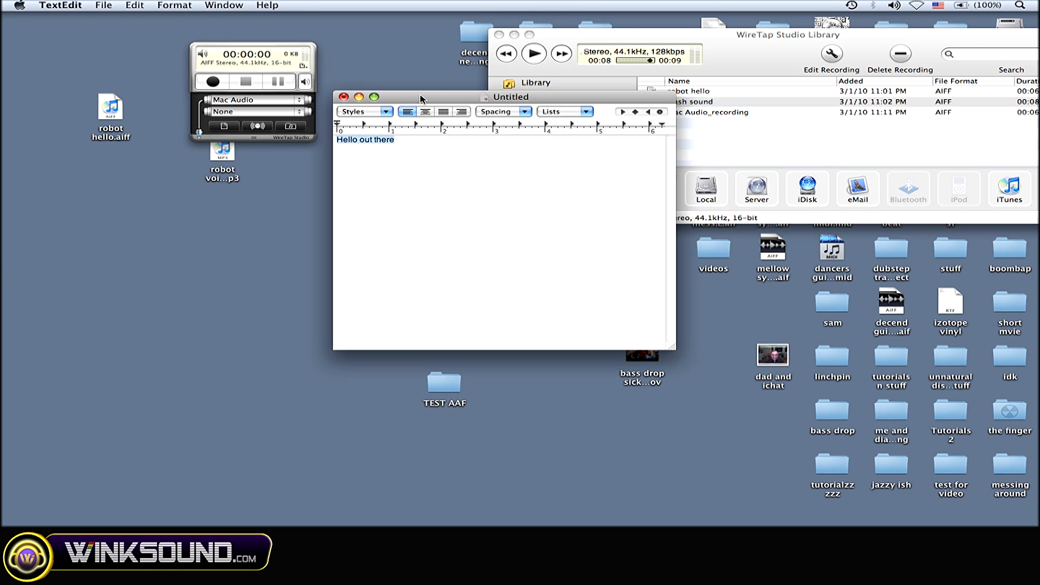
pyautogui.moveTo(415, 101); pyautogui.dragTo(423, 63)
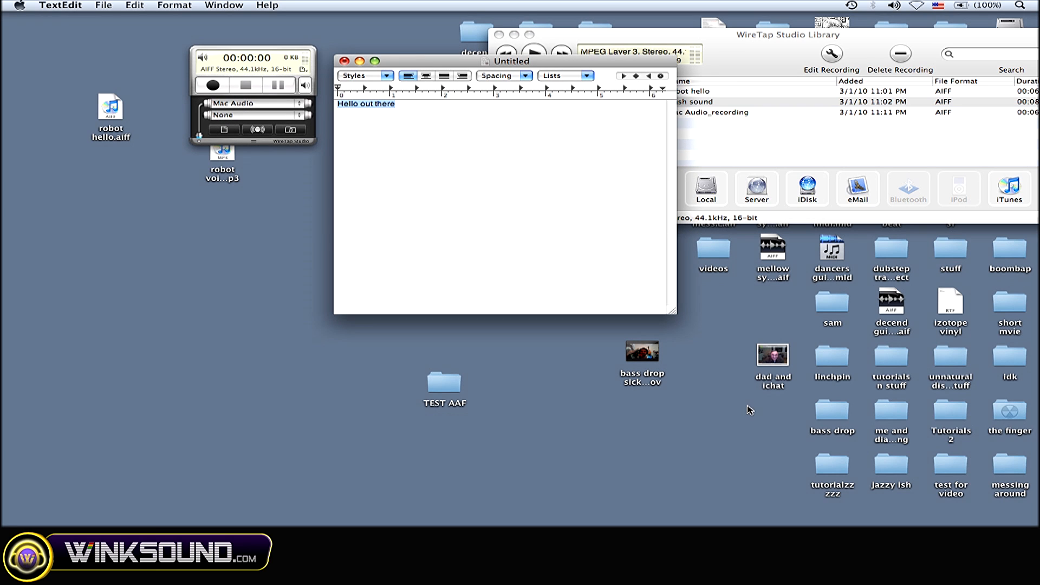
pyautogui.moveTo(251, 68); pyautogui.dragTo(250, 90)
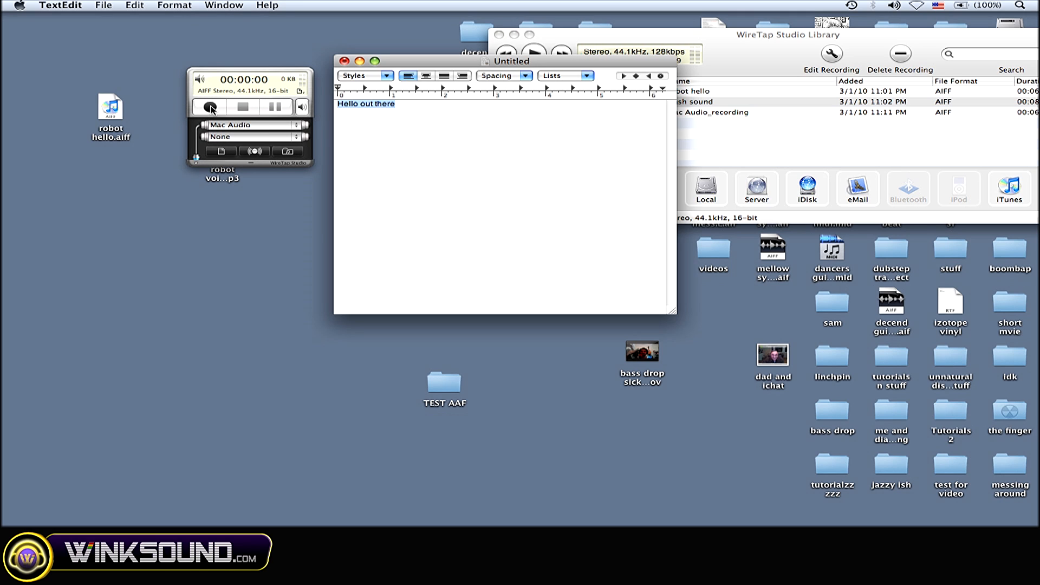
pyautogui.click(211, 109)
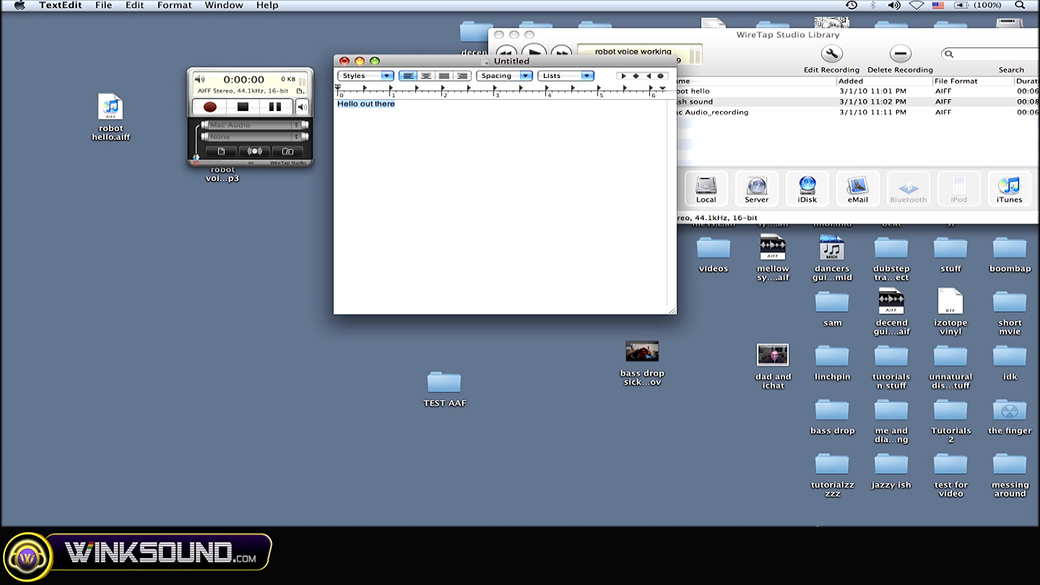
pyautogui.click(820, 512)
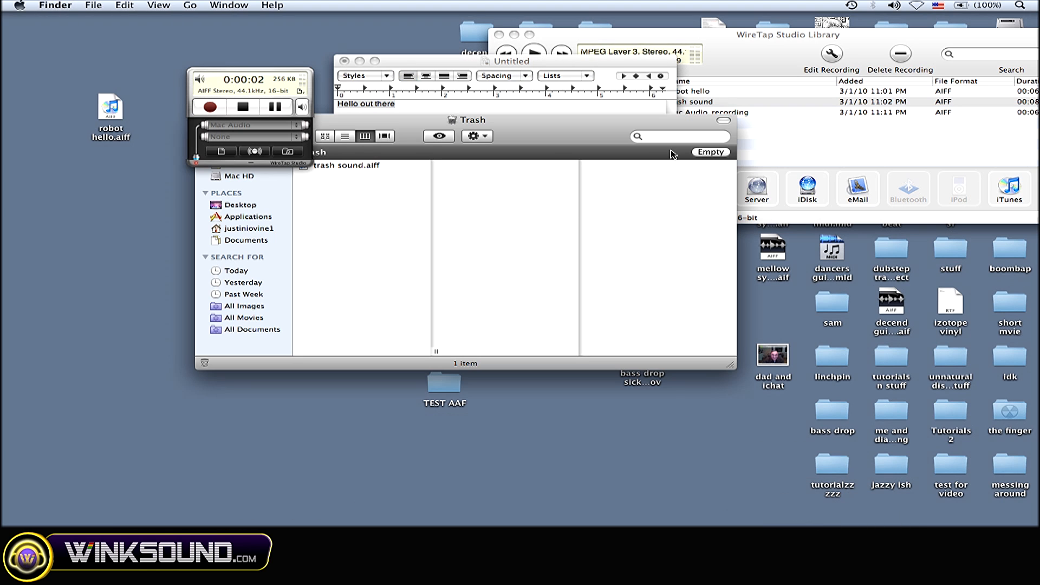
pyautogui.click(710, 151)
pyautogui.click(648, 174)
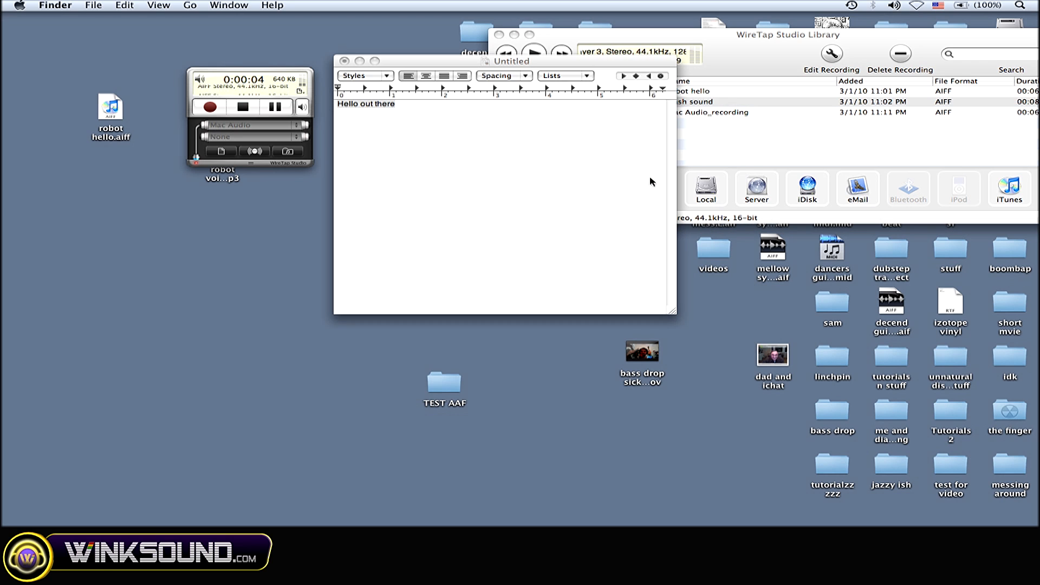
pyautogui.click(243, 106)
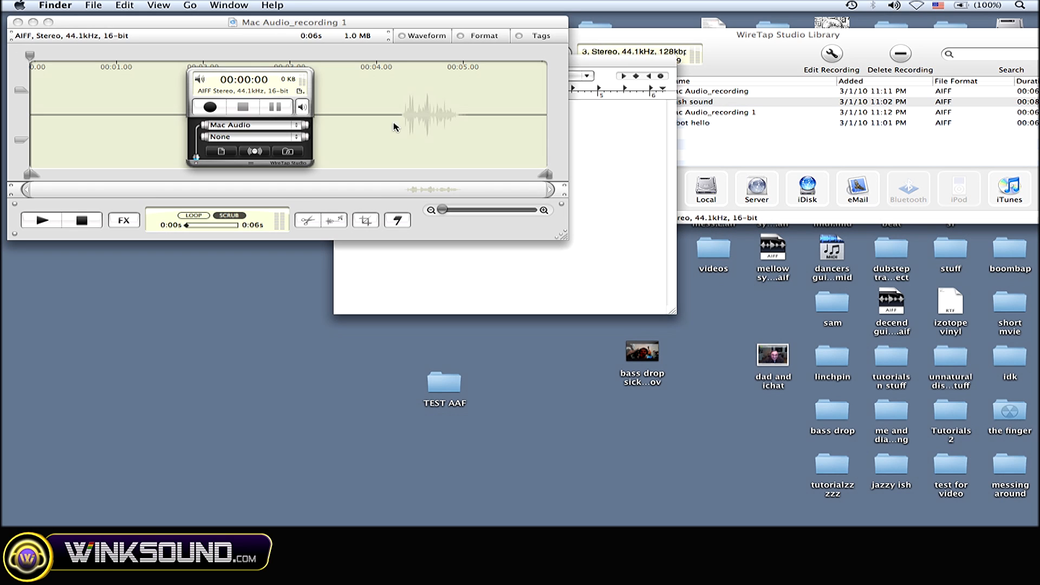
# Play back the trash clip, close its editor, select the trash sound row and restore Pro Tools
pyautogui.click(42, 221)
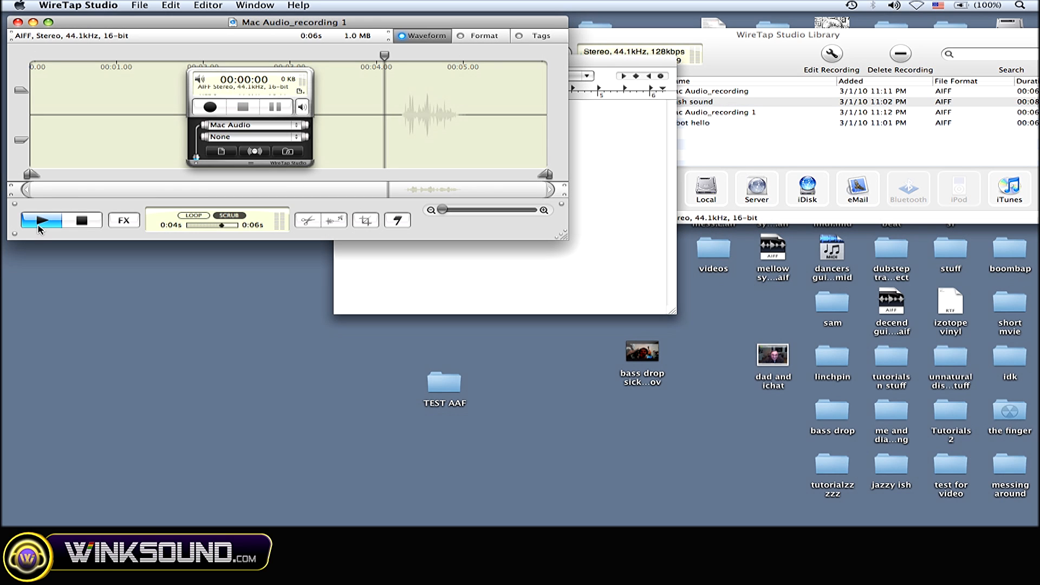
pyautogui.click(82, 222)
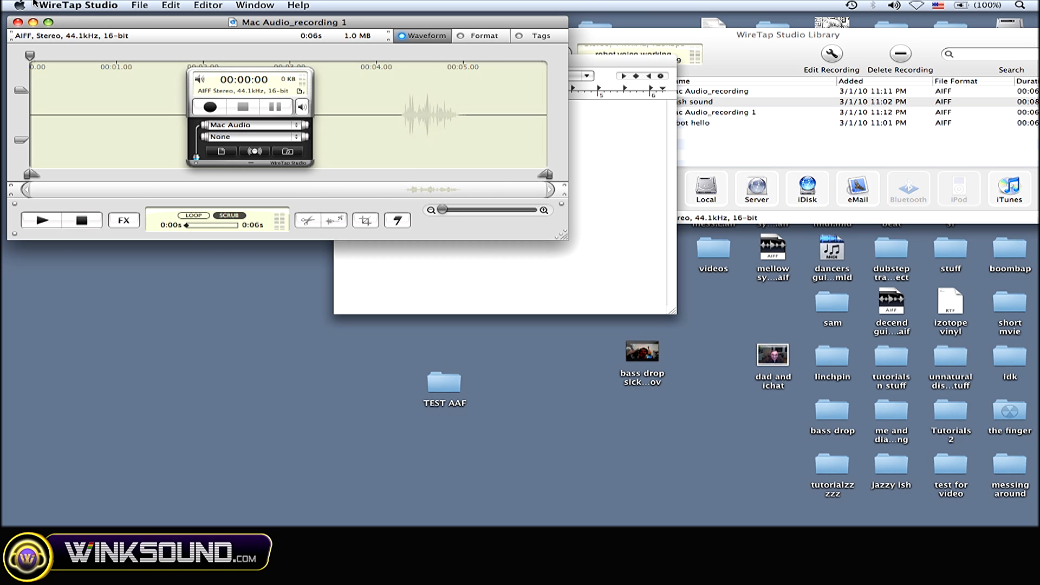
pyautogui.click(19, 22)
pyautogui.moveTo(422, 78)
pyautogui.mouseDown()
pyautogui.moveTo(287, 77)
pyautogui.moveTo(207, 47)
pyautogui.mouseUp()
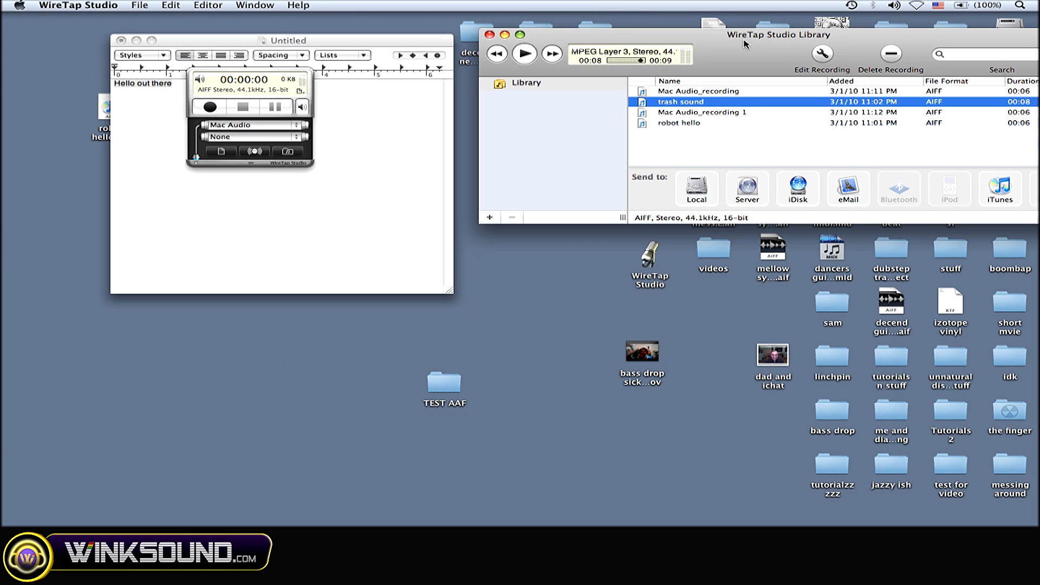
pyautogui.moveTo(755, 44); pyautogui.dragTo(715, 45)
pyautogui.click(667, 102)
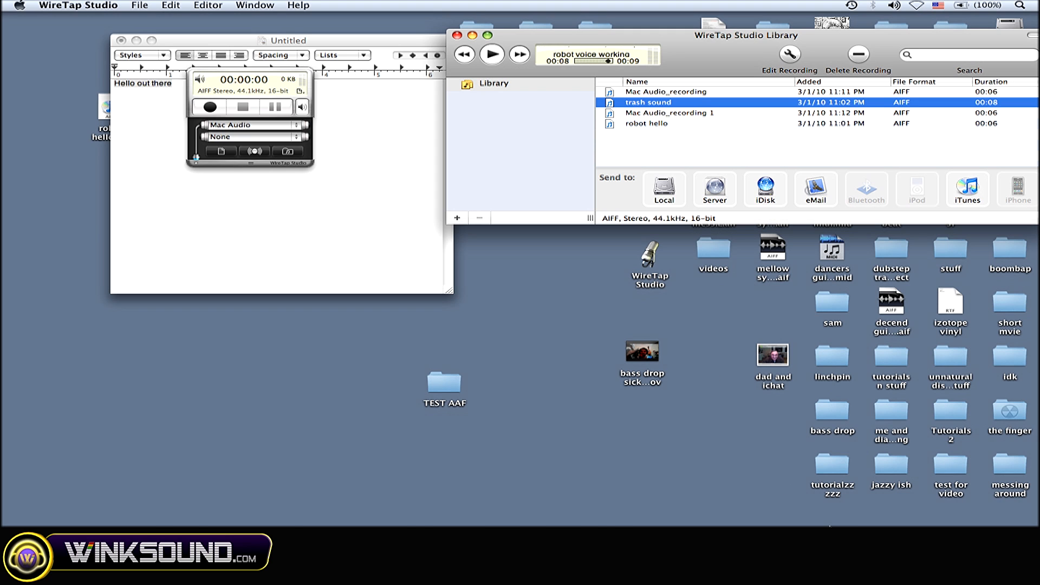
pyautogui.click(799, 507)
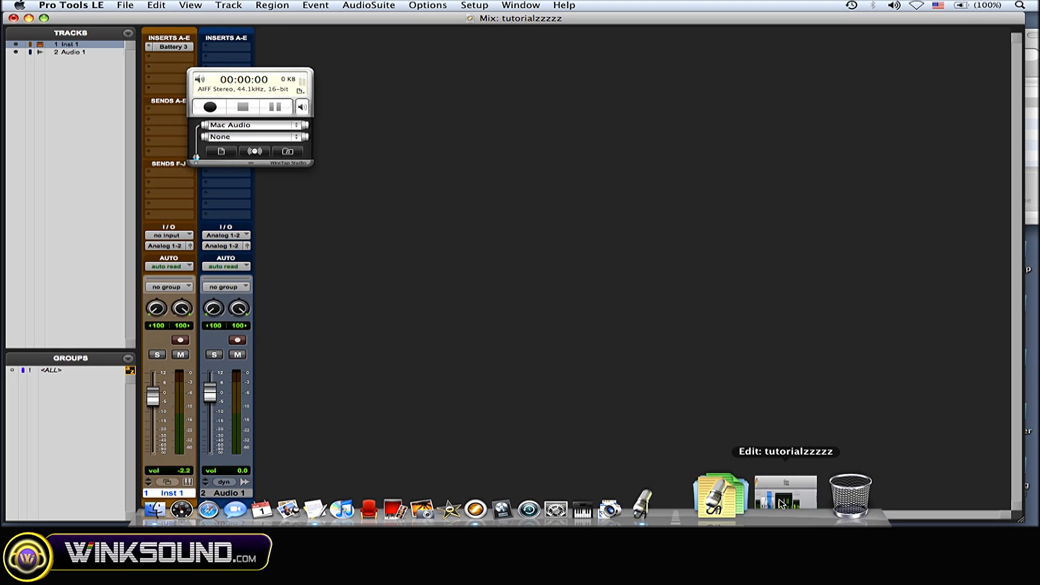
# Restore the tutorialzzzzz Edit window and move the WireTap recorder out of its way
pyautogui.click(782, 502)
pyautogui.moveTo(260, 79)
pyautogui.mouseDown()
pyautogui.moveTo(489, 68)
pyautogui.moveTo(1029, 7)
pyautogui.mouseUp()
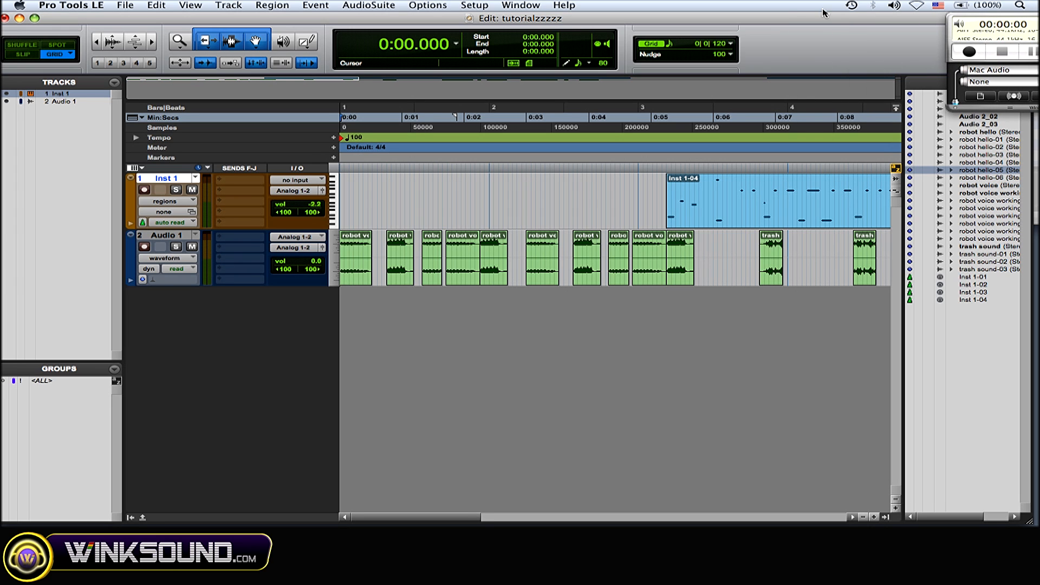
pyautogui.moveTo(823, 12); pyautogui.dragTo(828, 16)
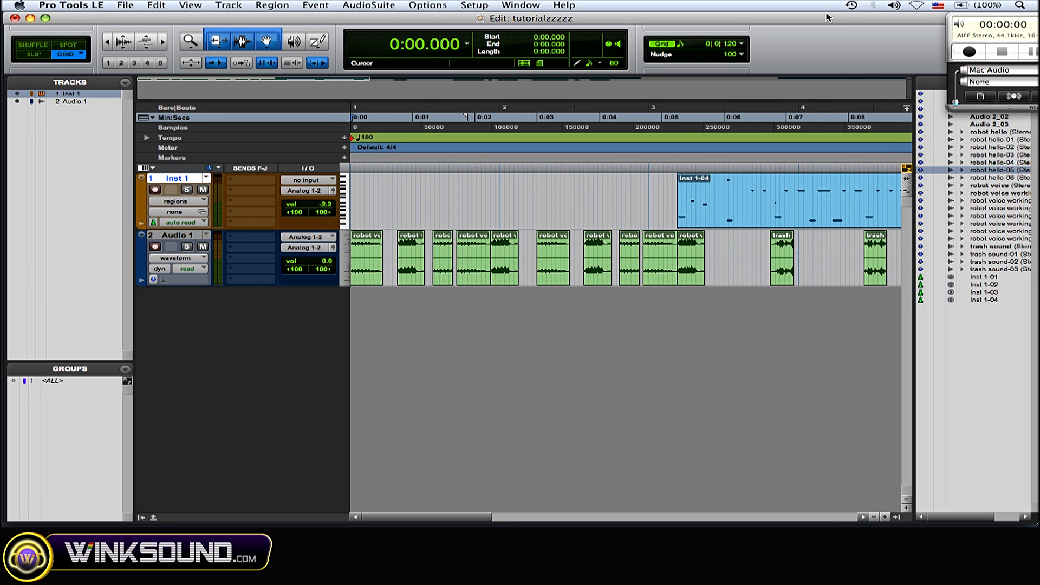